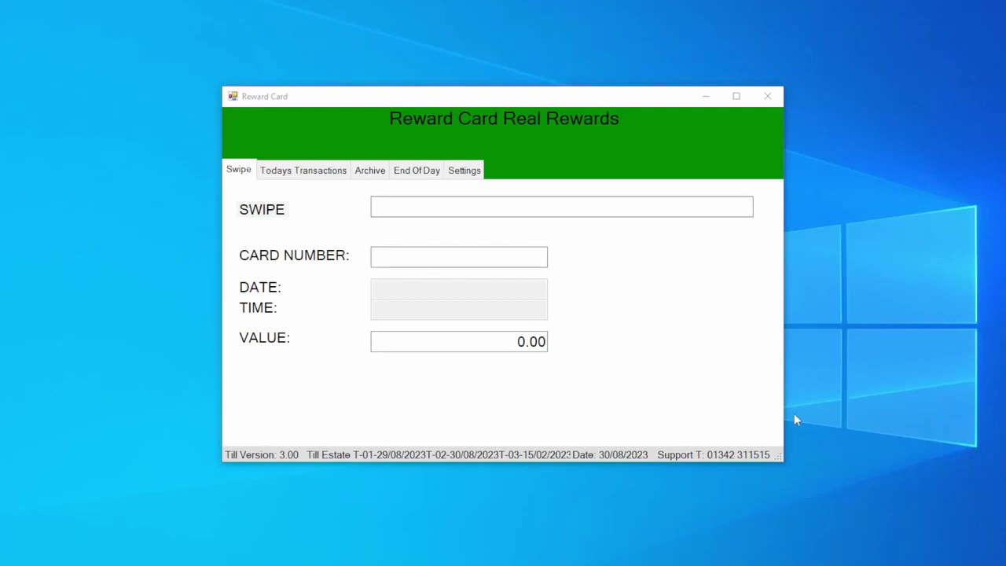
# Focus the Reward Card till window's SWIPE field so it is ready for a card swipe.
pyautogui.click(552, 210)
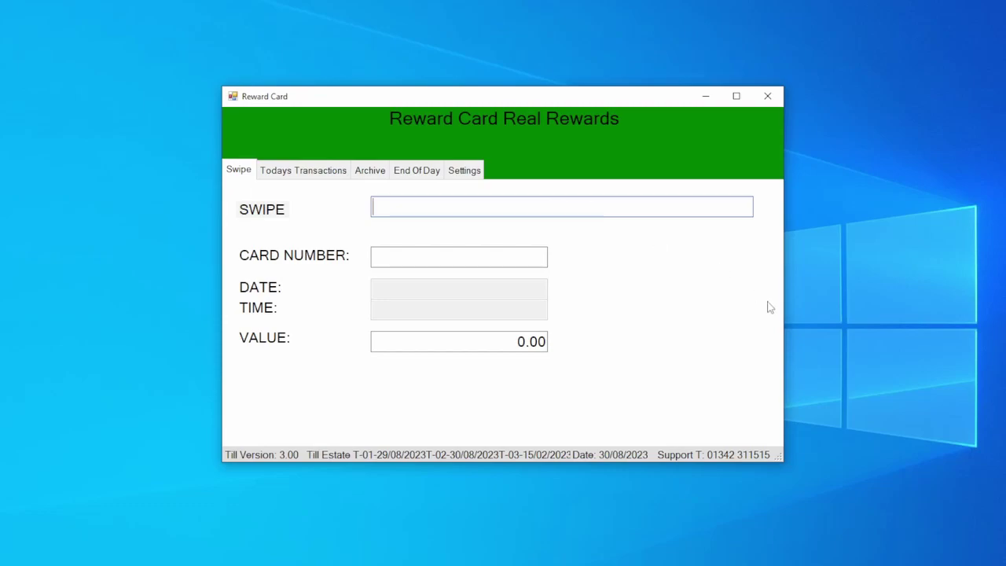
# Swipe the customer's reward card to bring up the offer to redeem £2.00 of vouchers.
pyautogui.press('Return')
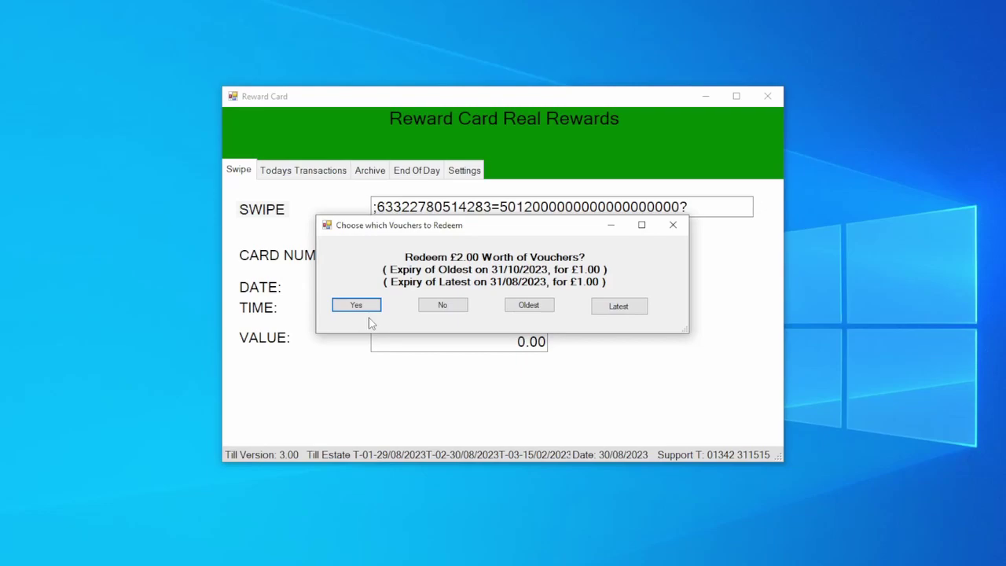
# Decline the vouchers, abandon the transaction, and re-swipe the card to list two £1.00 vouchers.
pyautogui.click(444, 307)
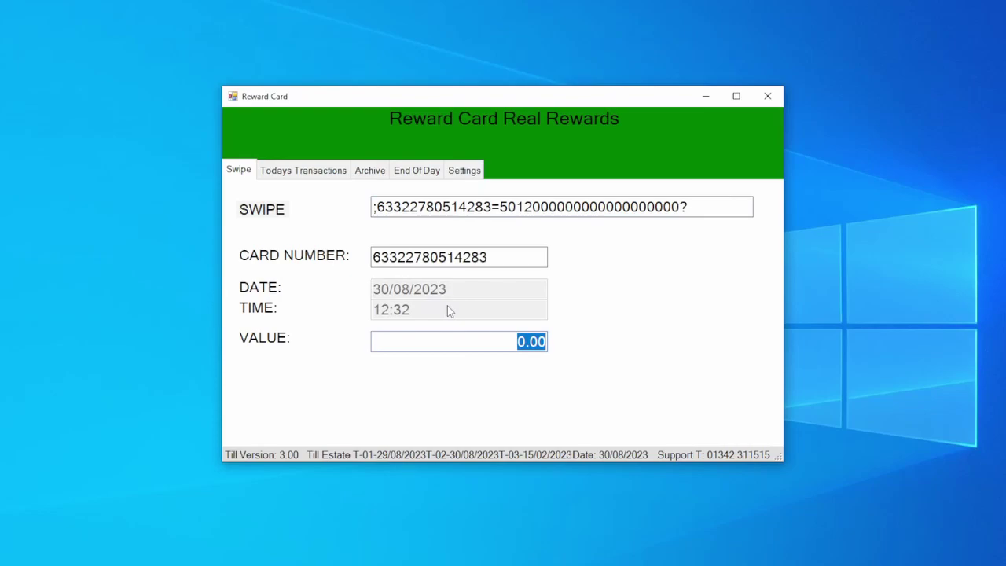
pyautogui.press('Escape')
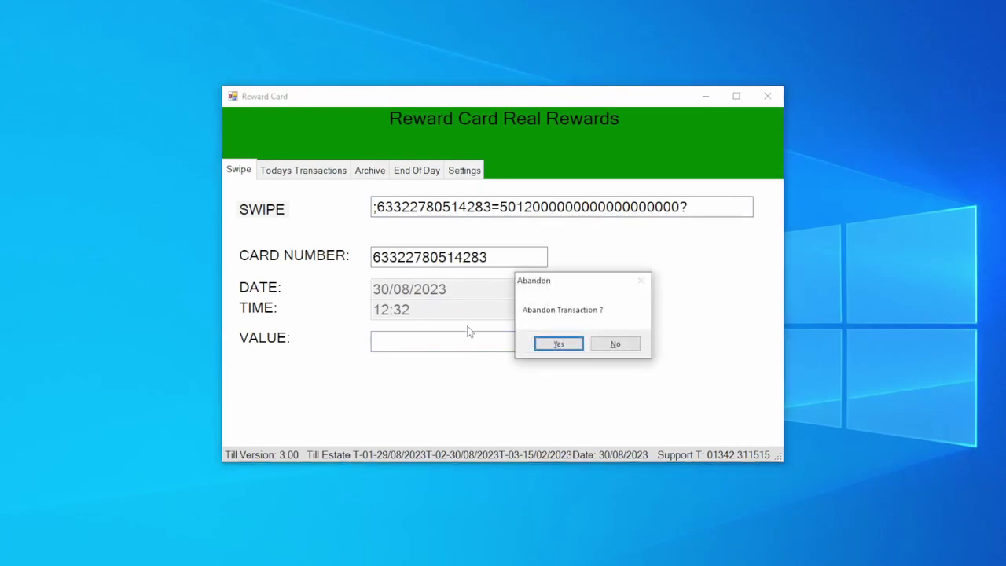
pyautogui.click(560, 344)
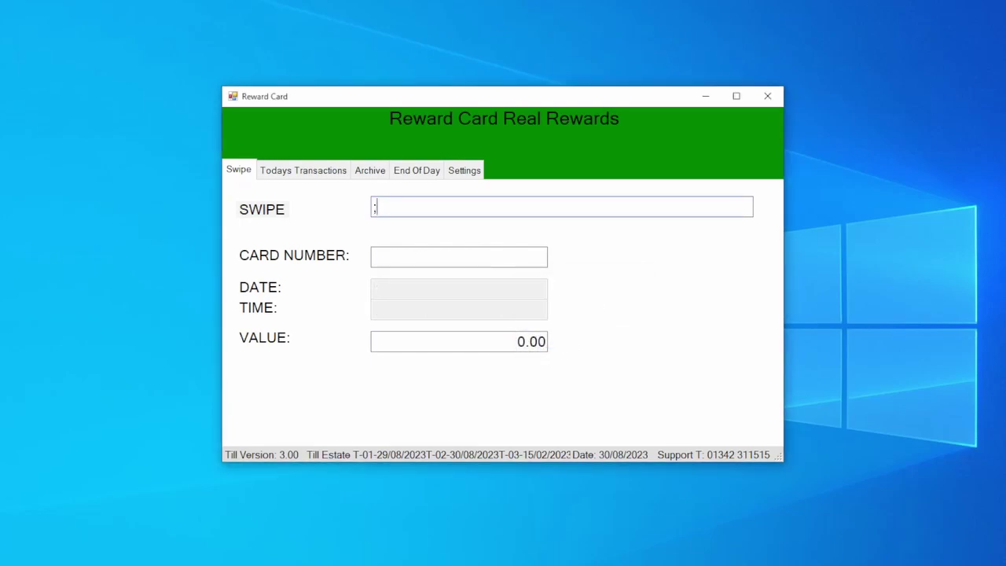
pyautogui.write(';63322780514283=501200000000000000000?')
pyautogui.press('Return')
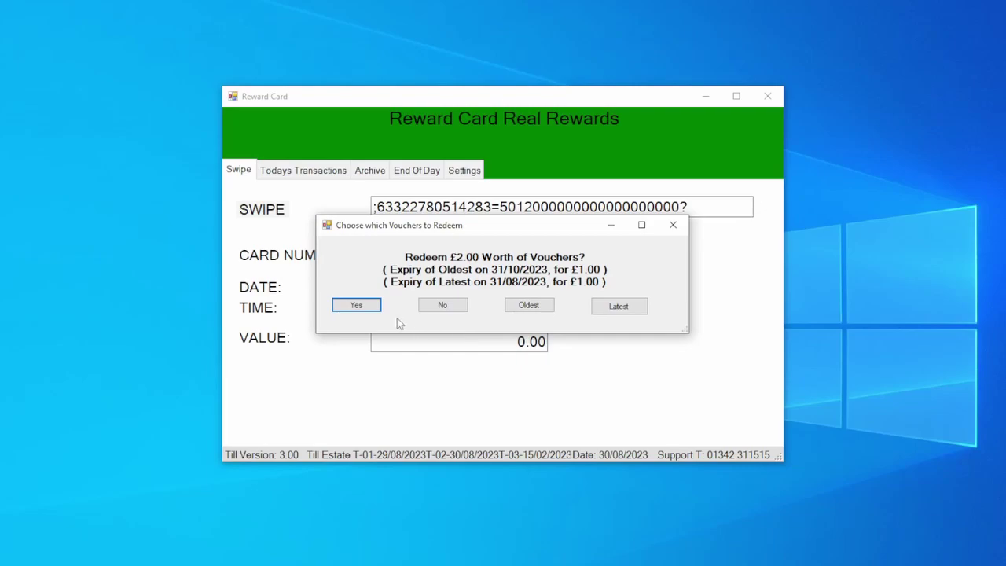
# Redeem the £2.00 of vouchers, then abandon that transaction to clear the form.
pyautogui.click(351, 306)
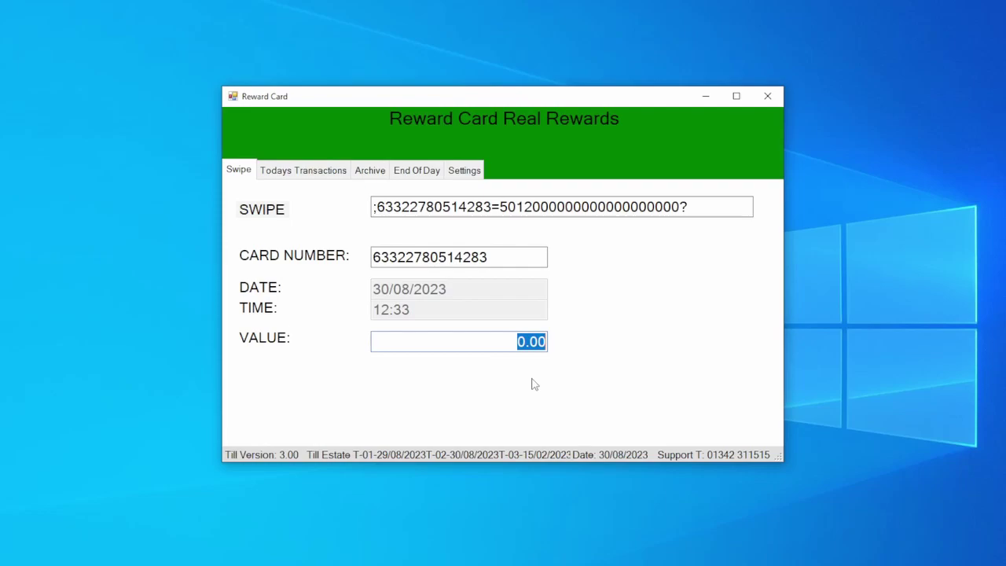
pyautogui.press('Escape')
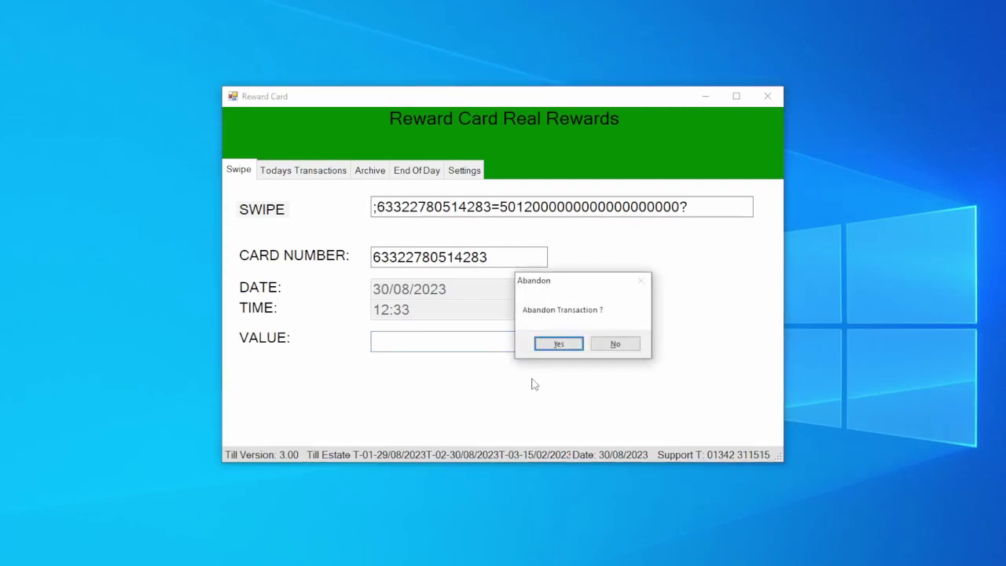
pyautogui.click(560, 344)
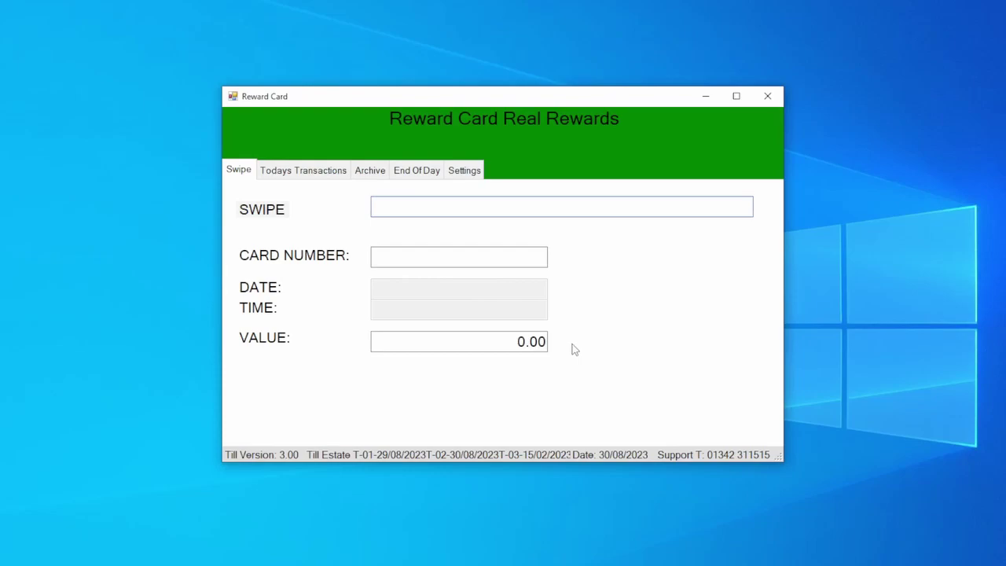
# Re-swipe the card and submit a 10.00 transaction value against it.
pyautogui.write(';63322780514283=501200000000000000000?')
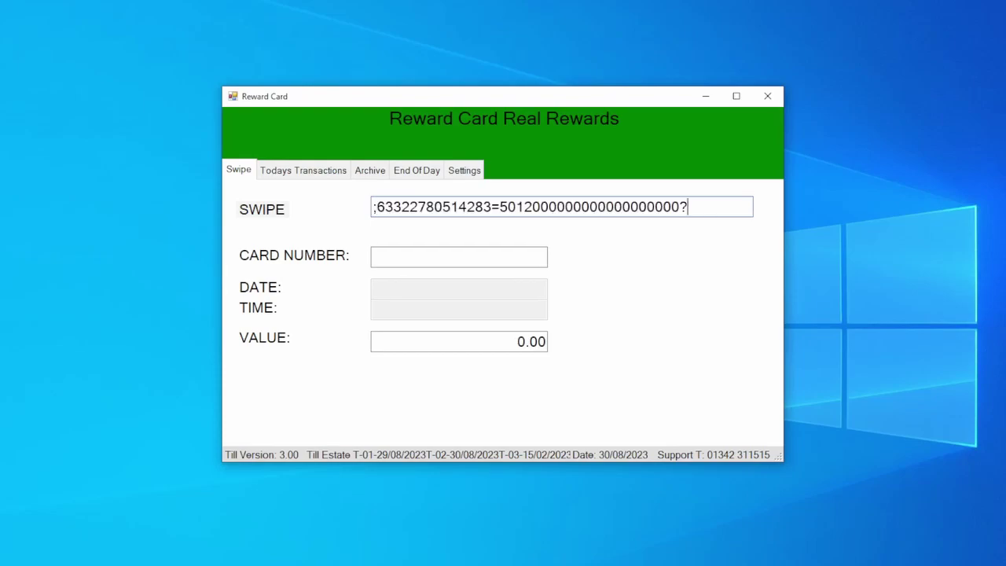
pyautogui.press('Return')
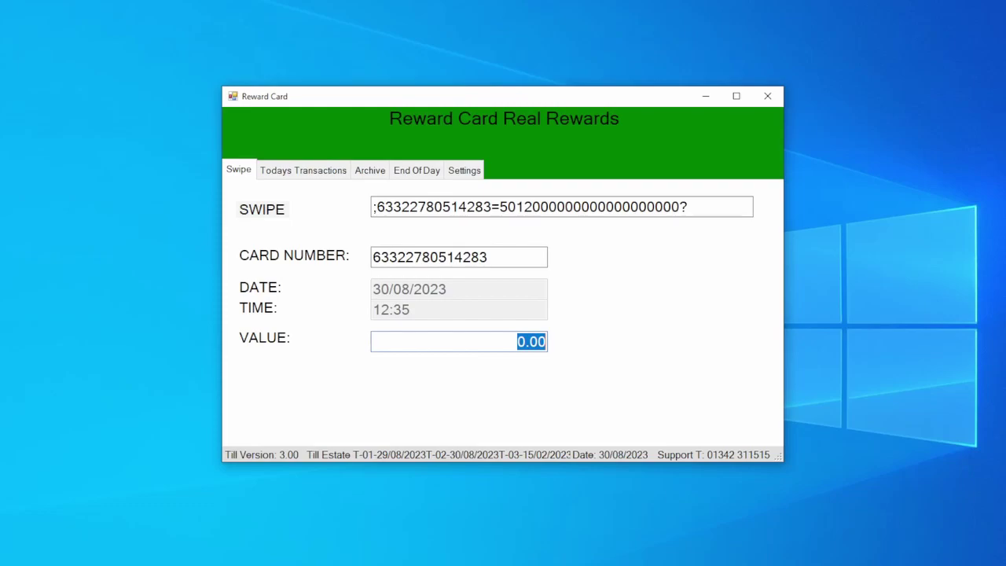
pyautogui.write('10')
pyautogui.write('00')
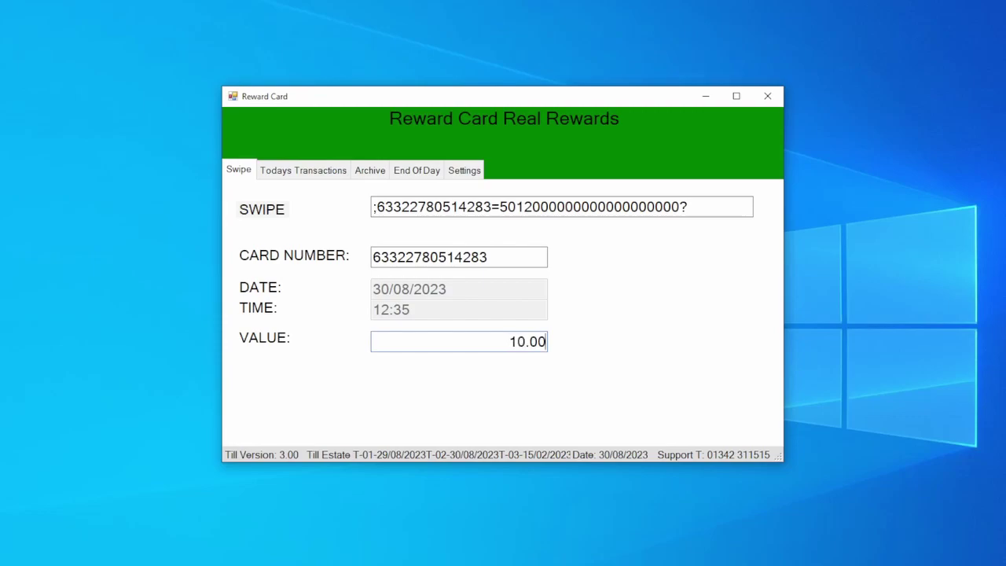
pyautogui.press('Return')
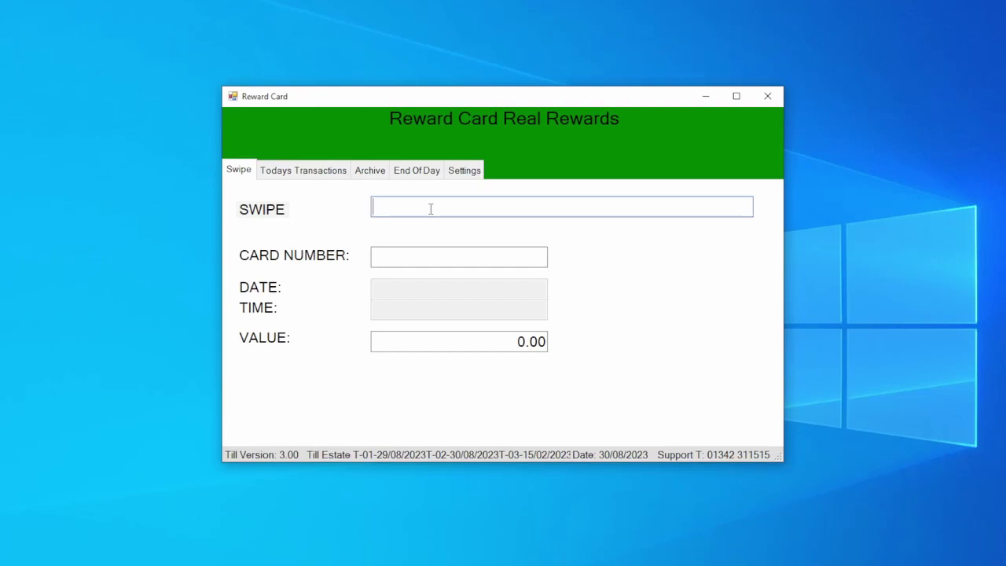
# Swipe the second card, redeem only its oldest £1.00 voucher, and start abandoning the transaction.
pyautogui.press('Return')
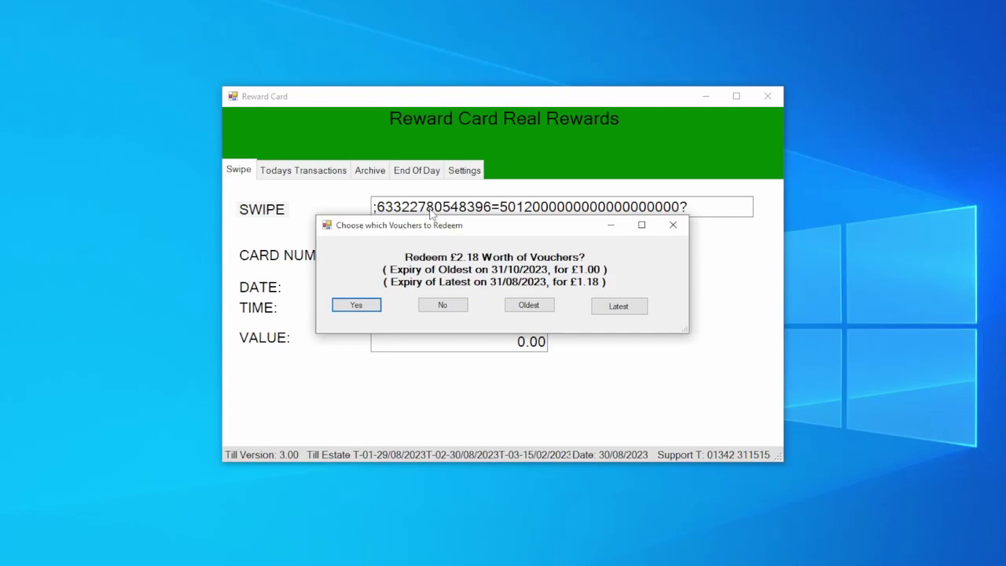
pyautogui.click(529, 306)
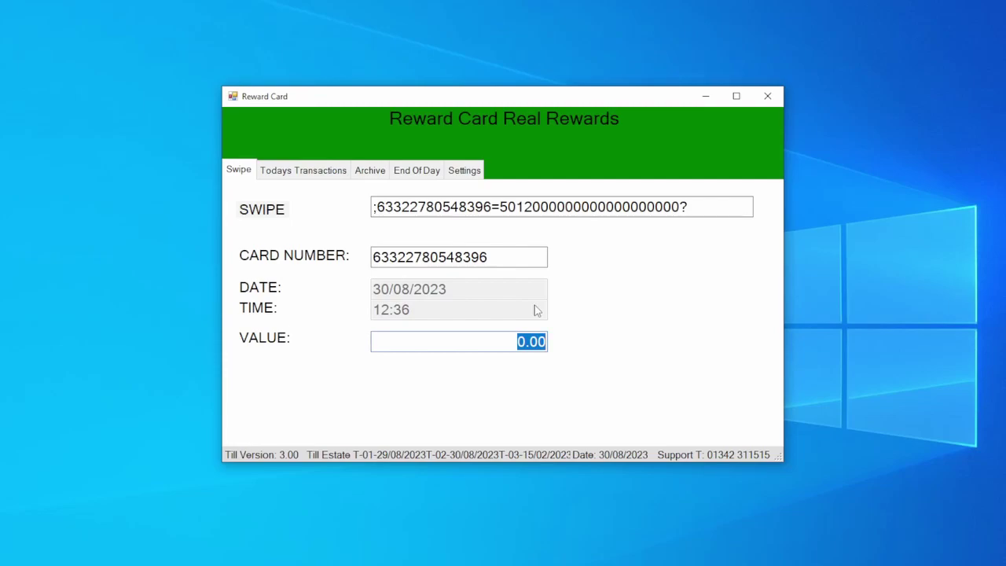
pyautogui.press('Escape')
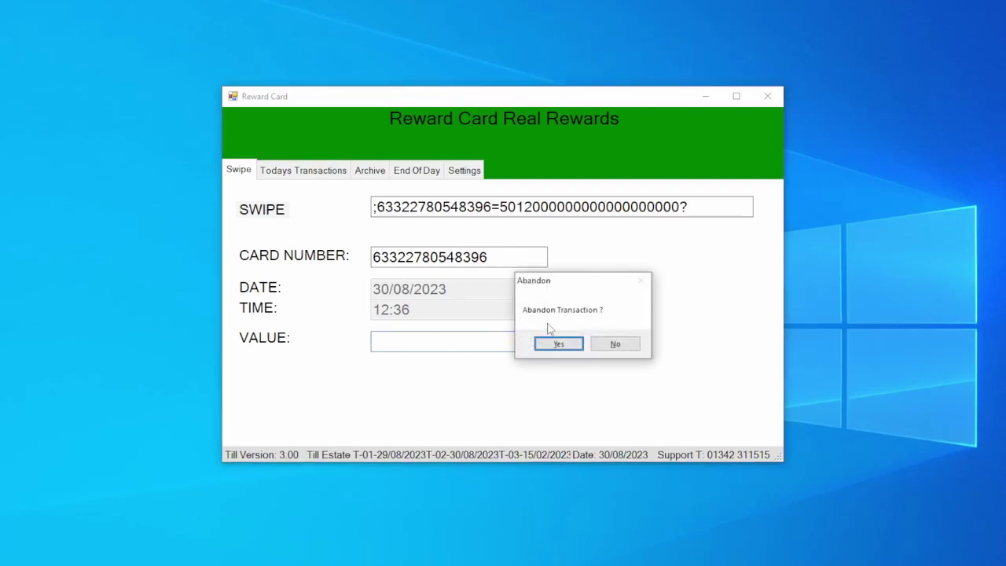
# Confirm the abandon, re-swipe the second card, accept its single £1.18 voucher, then abandon again.
pyautogui.click(553, 344)
pyautogui.write(';63322780548396=501200000000000000000?')
pyautogui.press('Return')
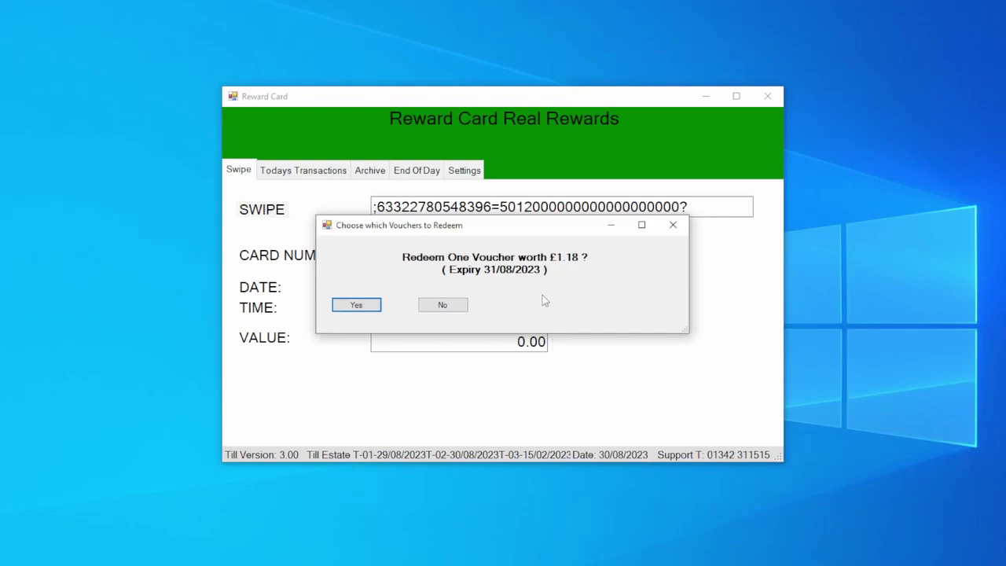
pyautogui.click(373, 309)
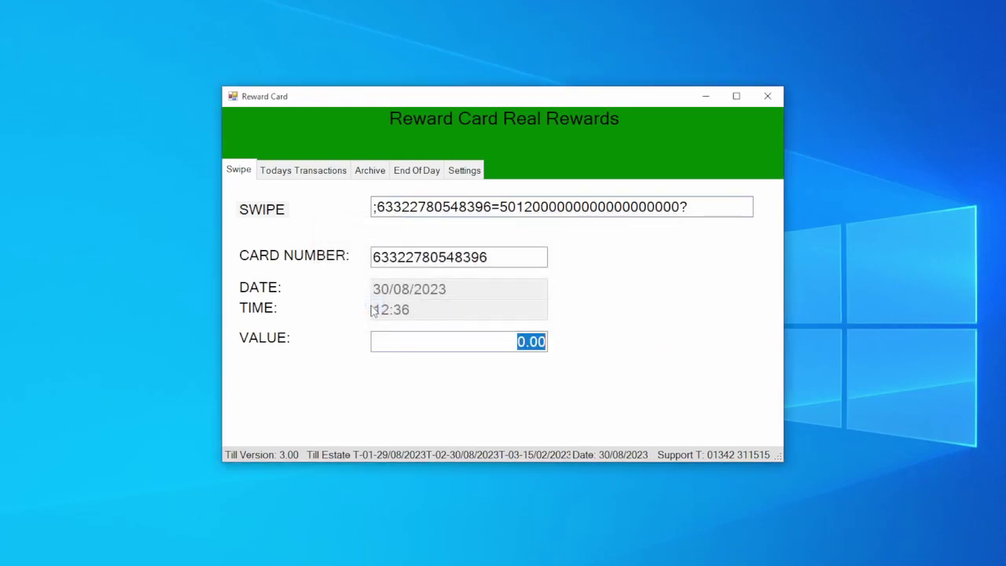
pyautogui.press('Escape')
pyautogui.press('Return')
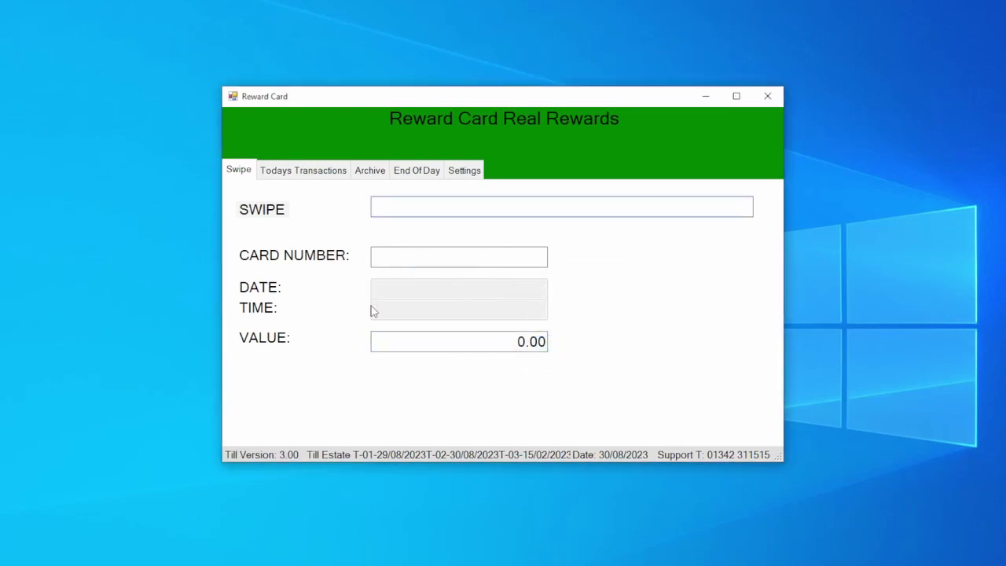
# Swipe the card once more and abandon that transaction, leaving the SWIPE field focused and blank.
pyautogui.write(';63322780548396=5012000000000000000000?')
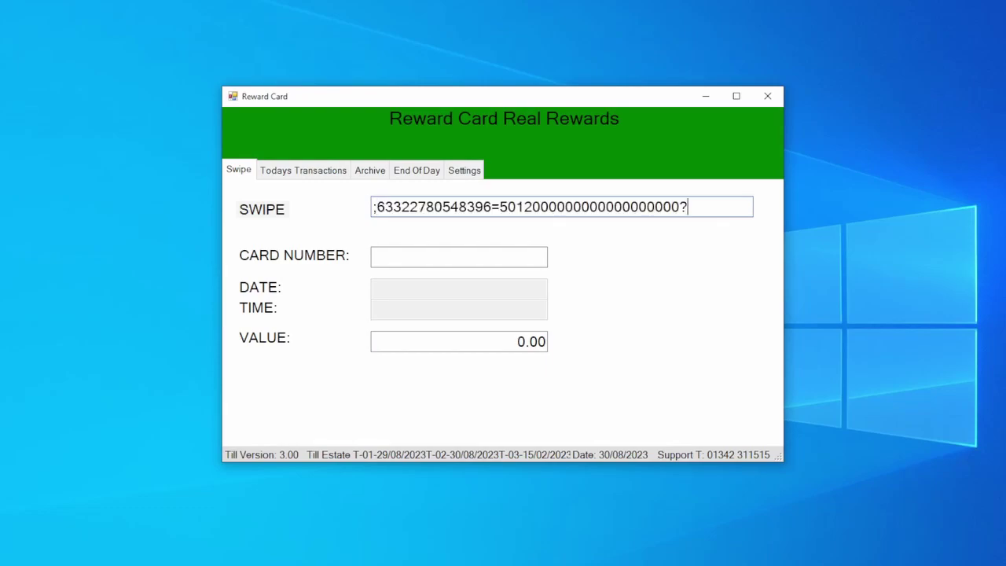
pyautogui.press('Return')
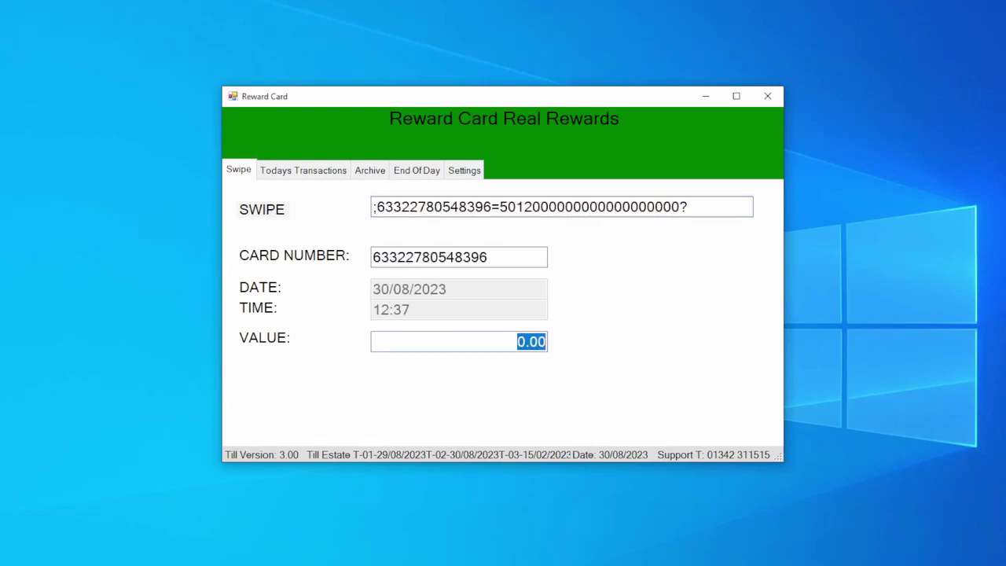
pyautogui.press('Escape')
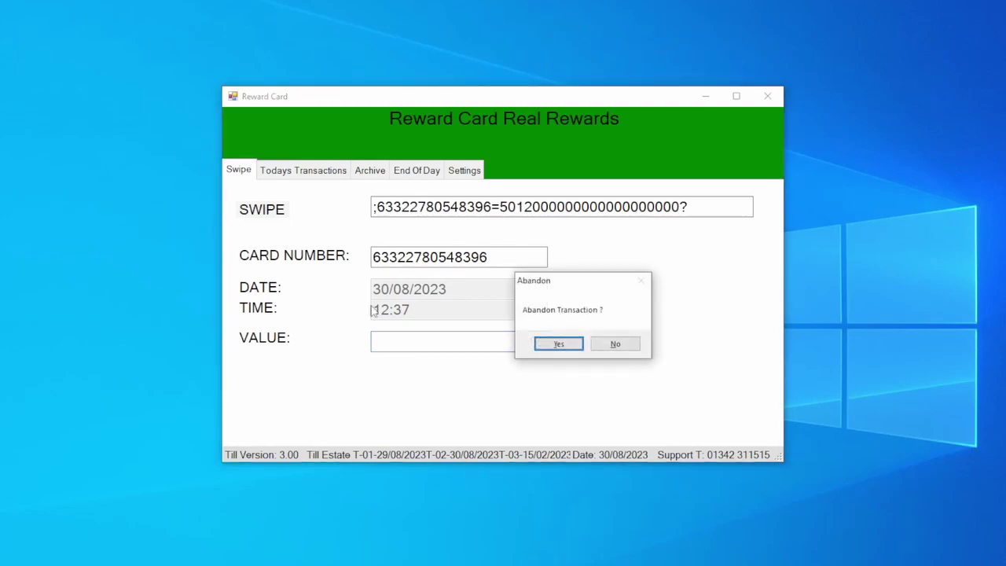
pyautogui.press('Return')
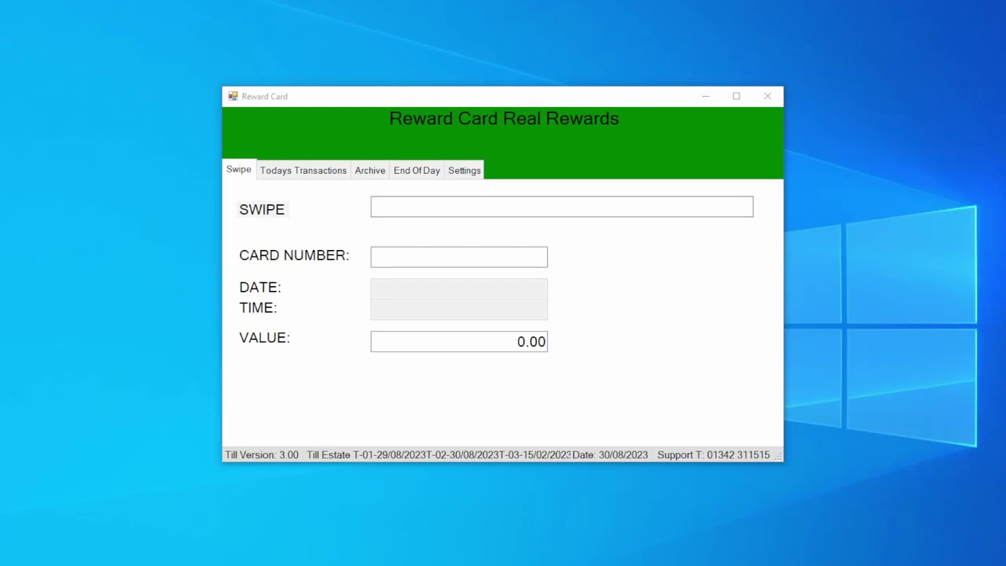
pyautogui.click(451, 207)
# Swipe the third card, redeem its single £1.00 voucher, and abandon the transaction.
pyautogui.press('Return')
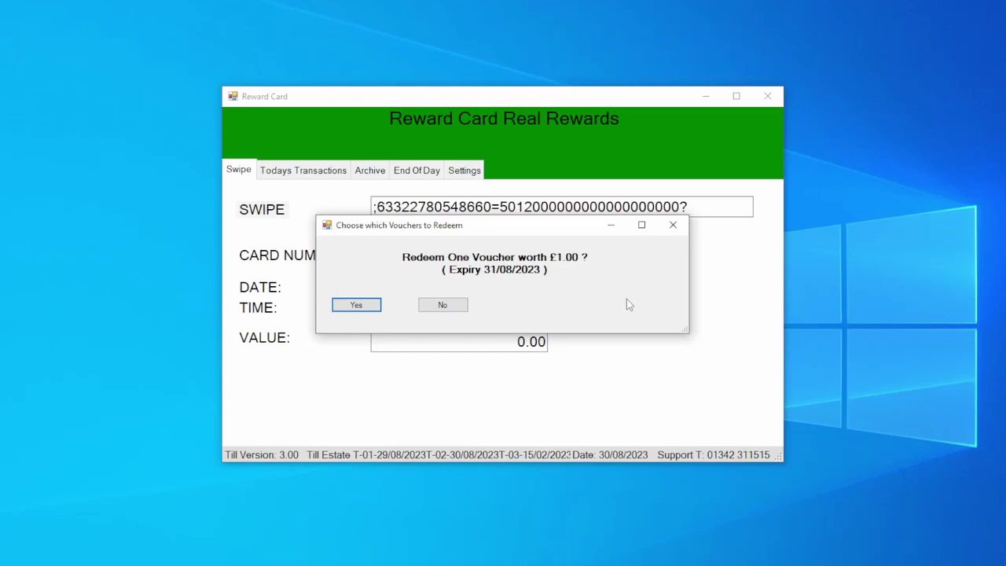
pyautogui.click(350, 306)
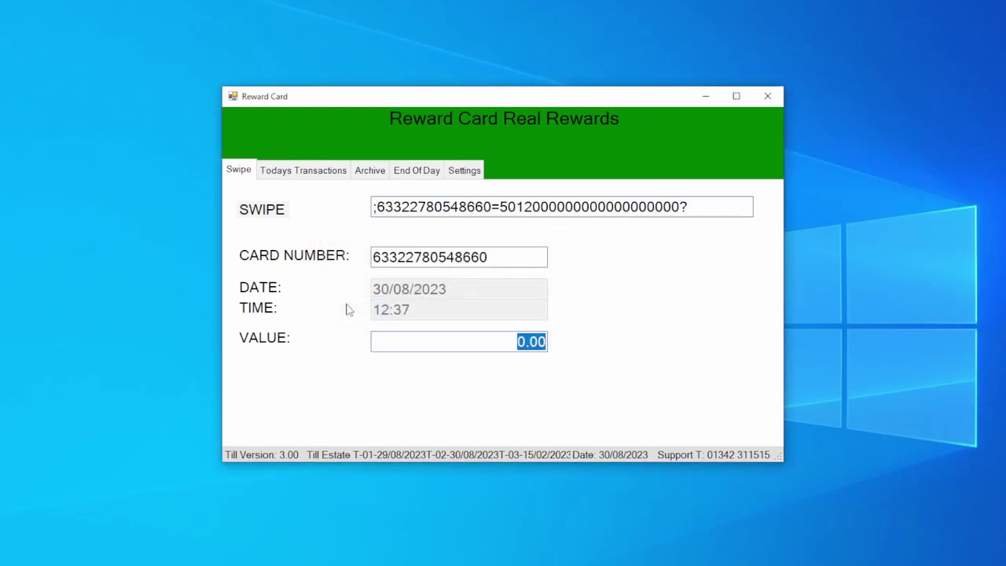
pyautogui.press('Escape')
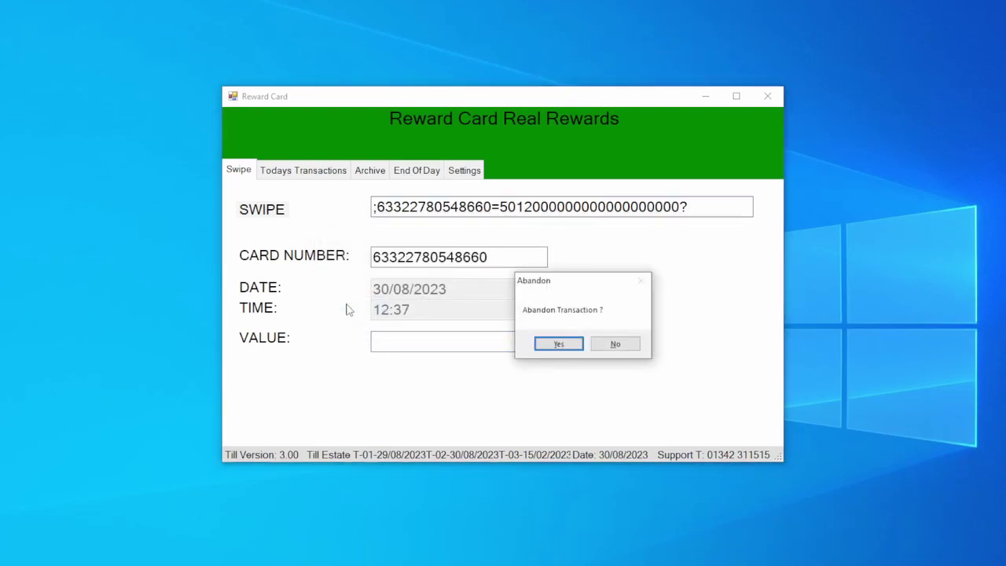
pyautogui.press('Return')
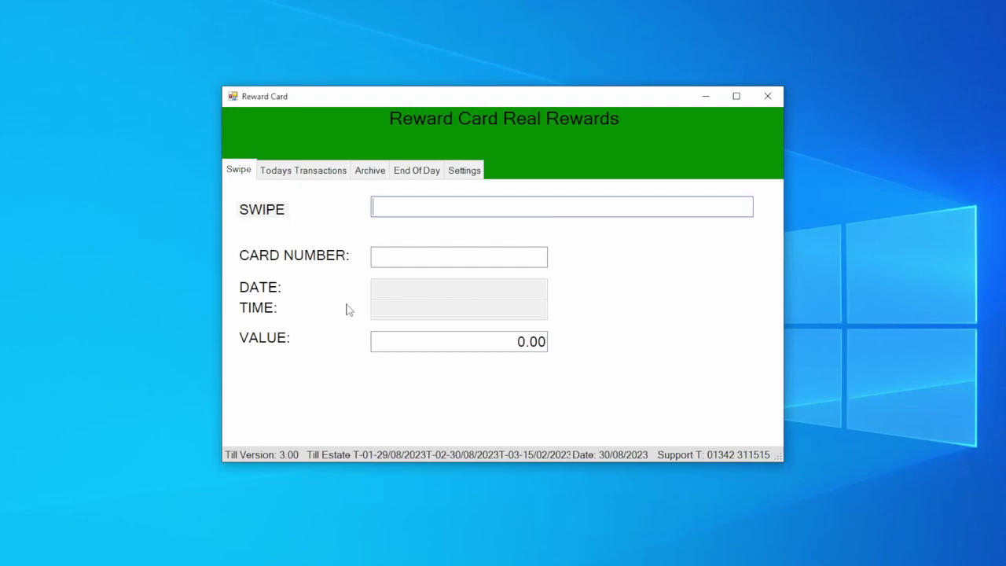
# Swipe the same card again and abandon that transaction too.
pyautogui.write(';63322780548660=5012000000000000000000?')
pyautogui.press('Return')
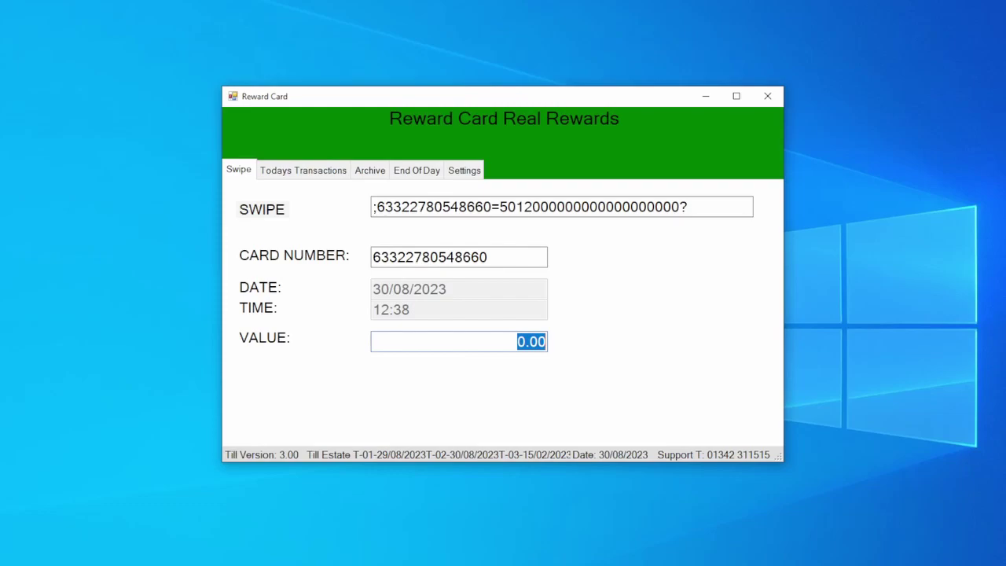
pyautogui.press('Escape')
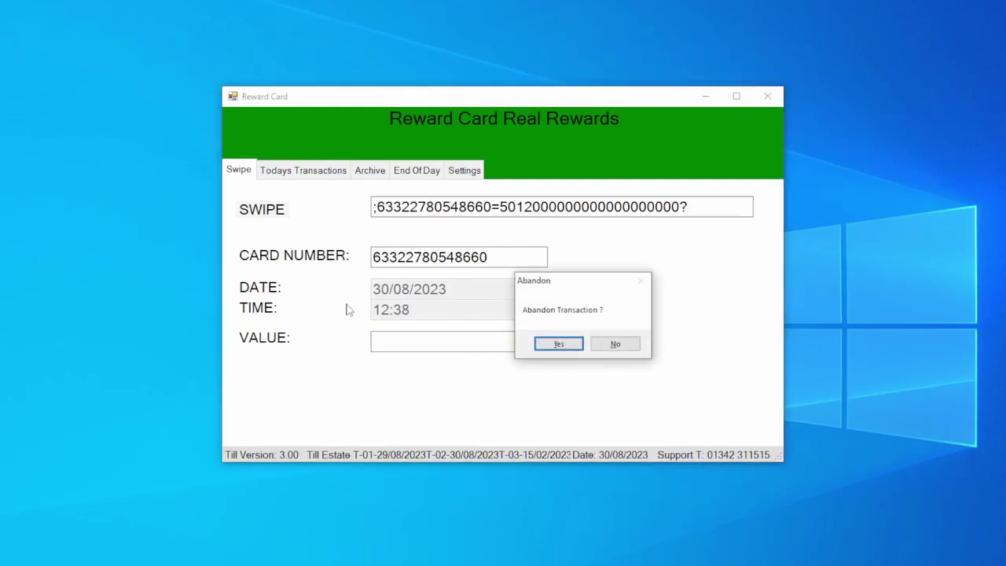
pyautogui.press('Return')
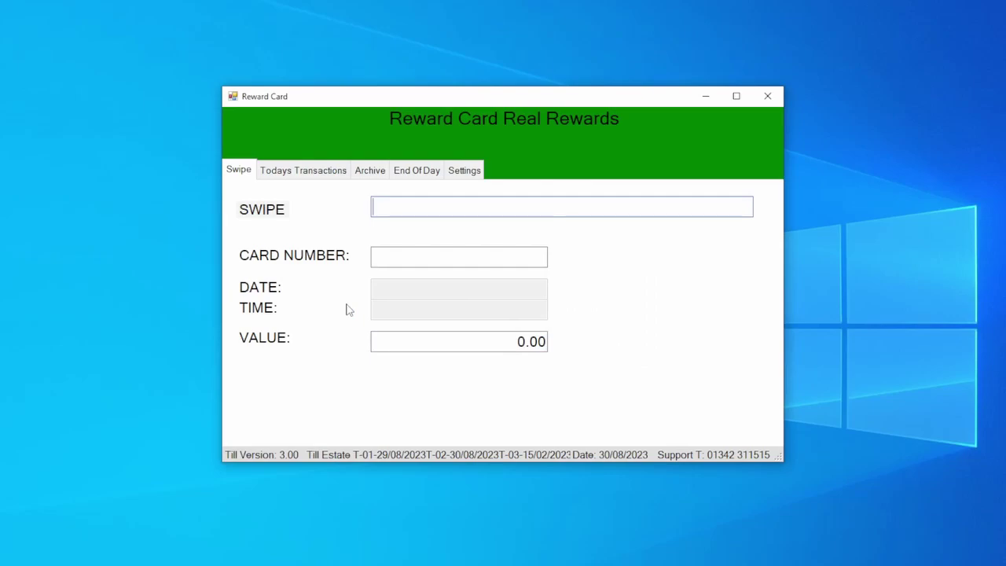
# Swipe the next card to list two £1.00 vouchers expiring 31/10/2023 and 31/08/2023.
pyautogui.press('Return')
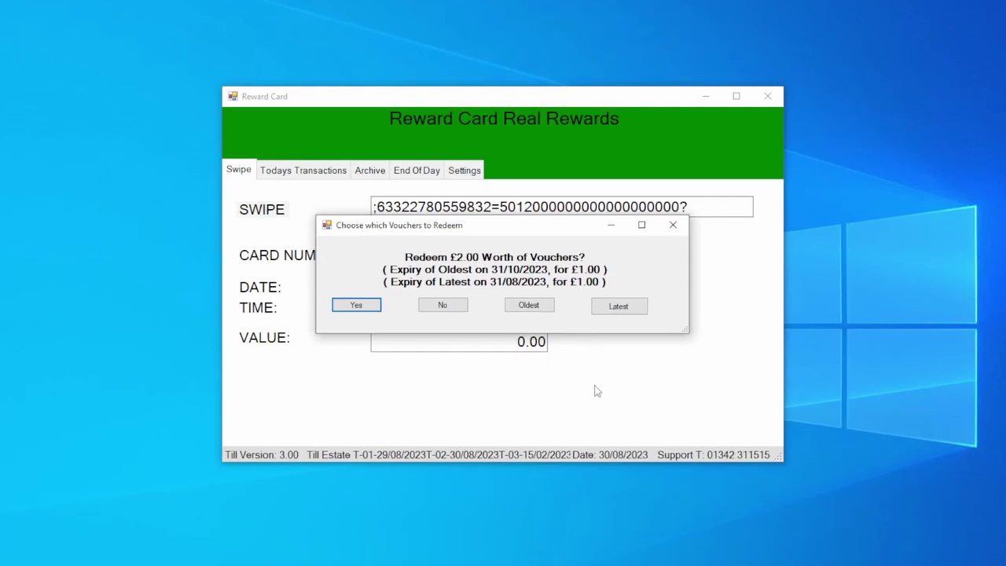
# Redeem only the latest-expiring voucher, then abandon that transaction.
pyautogui.click(618, 307)
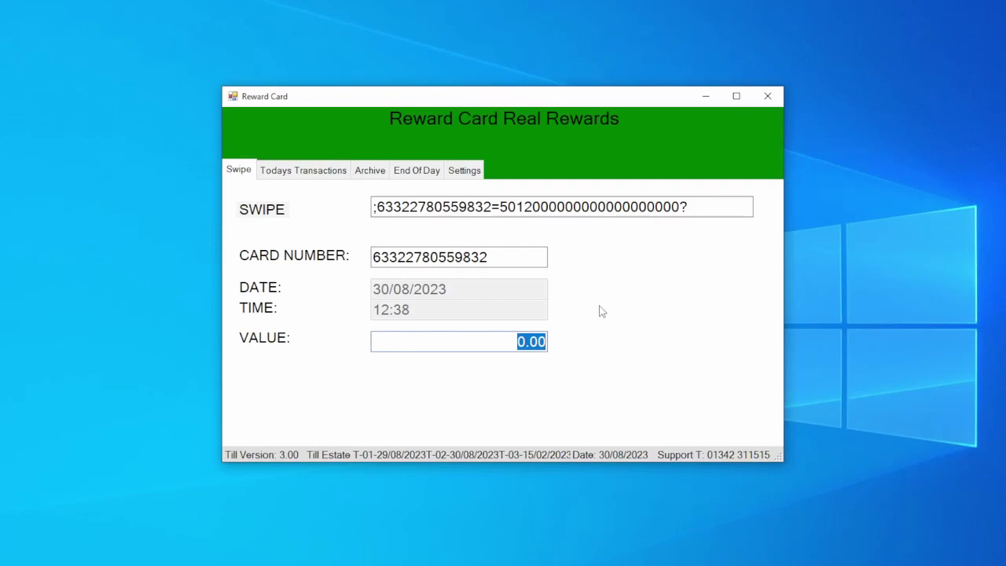
pyautogui.press('Return')
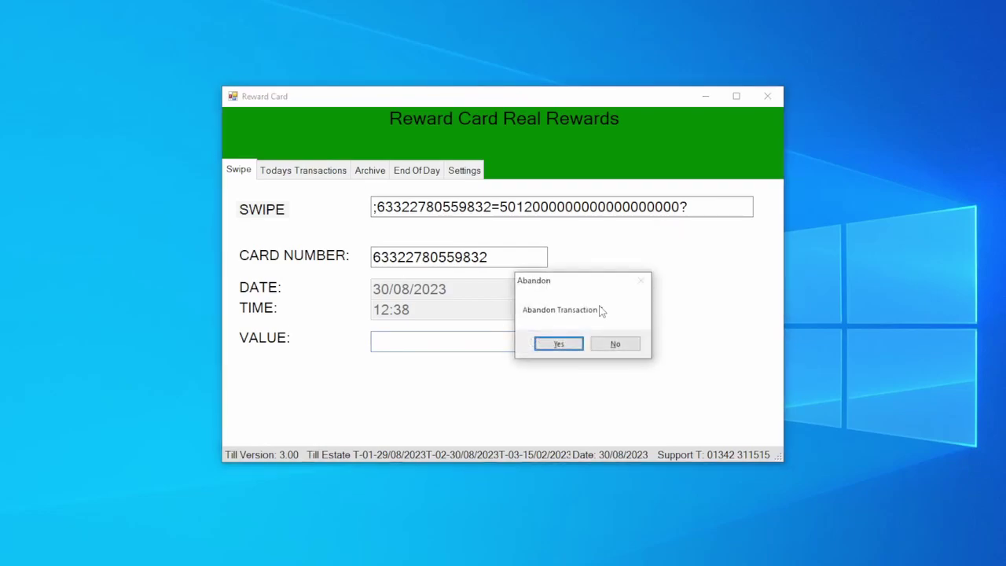
pyautogui.click(543, 343)
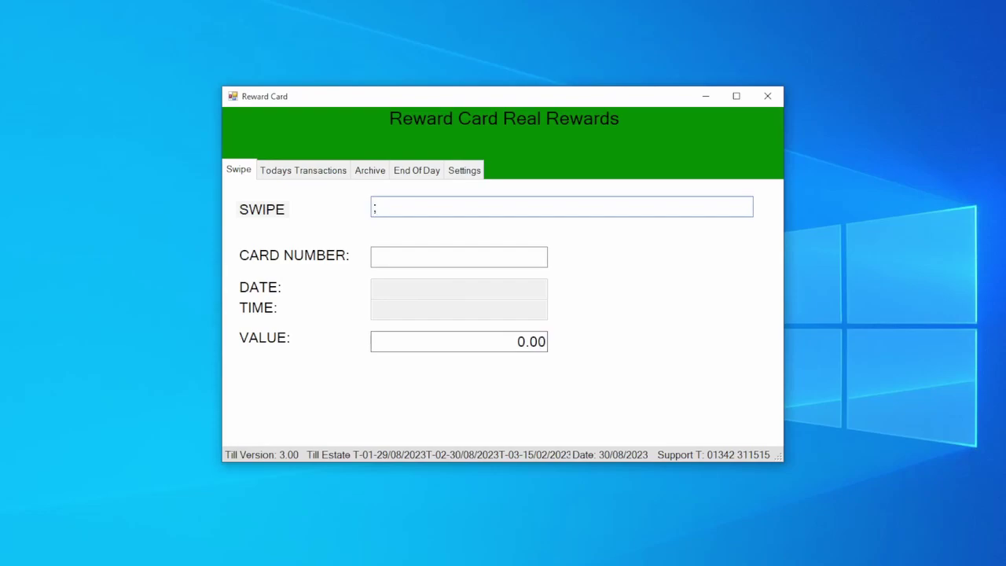
# Re-swipe the card, redeem the £1.00 voucher expiring 31/10/2023, and abandon again.
pyautogui.write(';63322780559832=50120000000000000000000?')
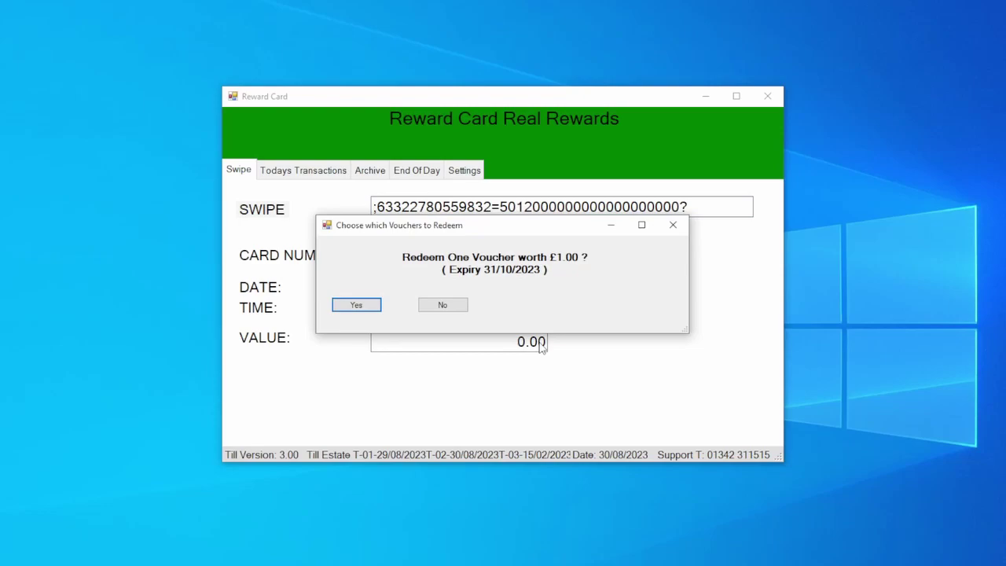
pyautogui.click(368, 305)
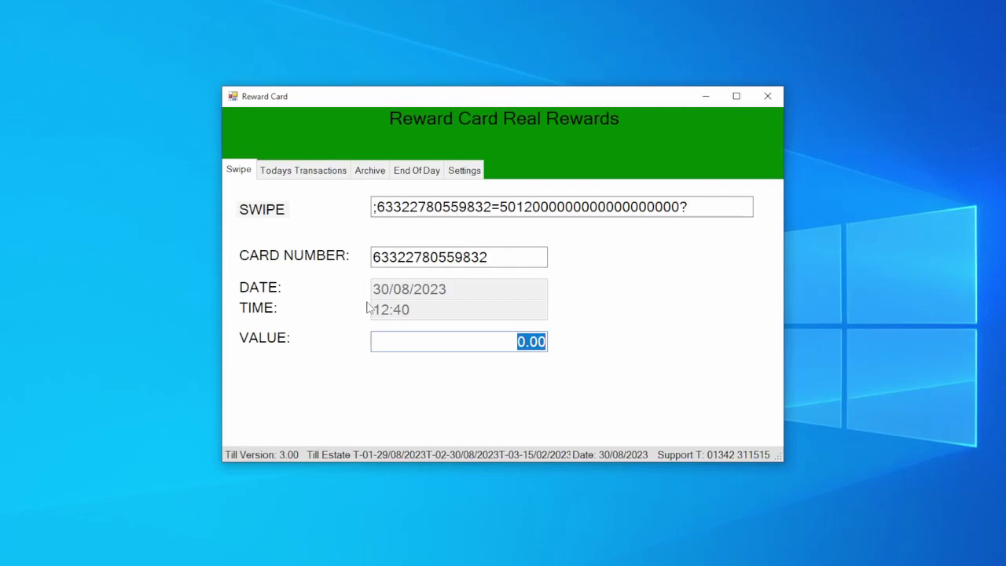
pyautogui.press('Escape')
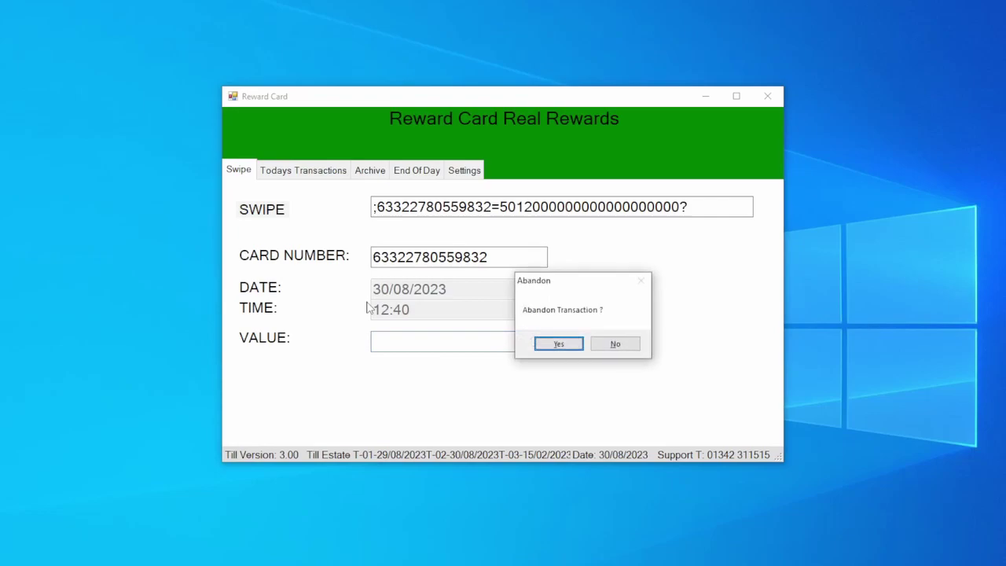
pyautogui.press('Return')
# Re-swipe the card to load its details (30/08/2023 12:40, value 0.00) with no voucher prompt.
pyautogui.write(';63322780559832=501200000000000000000?')
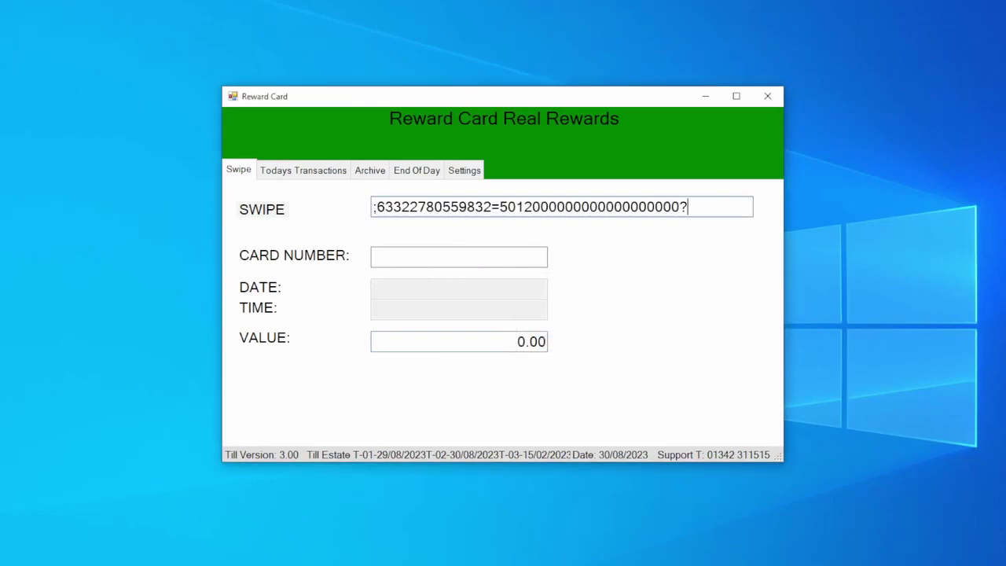
pyautogui.press('Return')
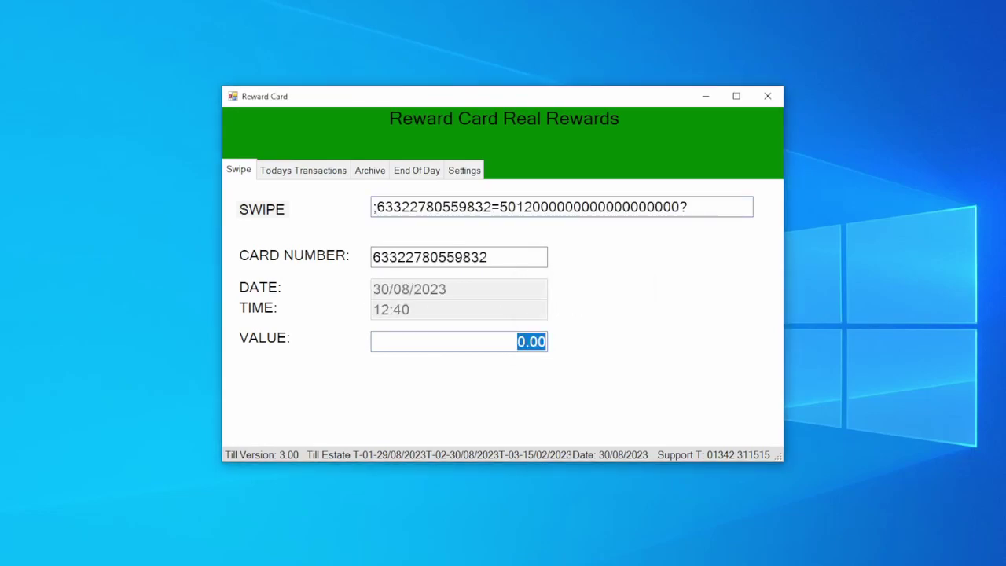